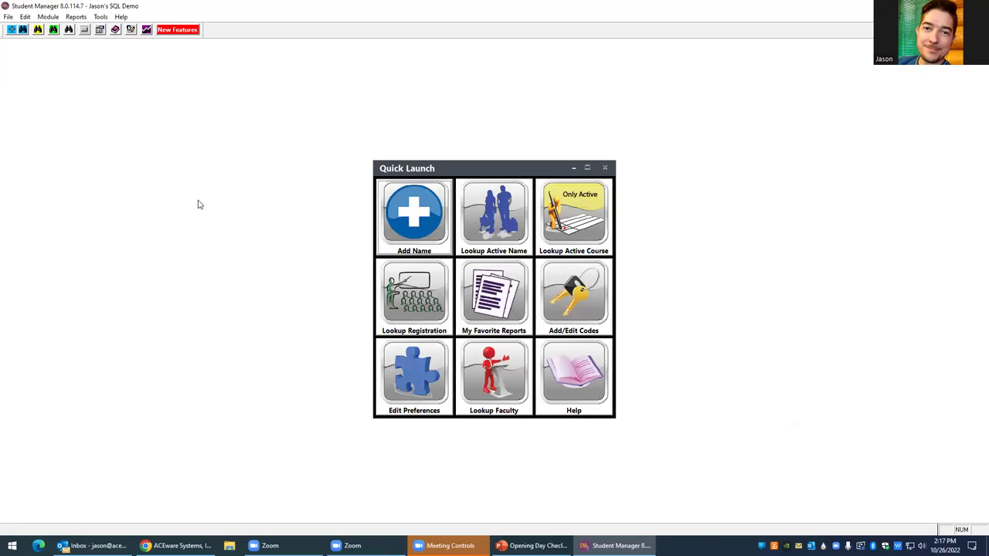
- Search the active courses for "23", open the Financial Management course, and review its ACEweb publish properties before closing it
key(F3)
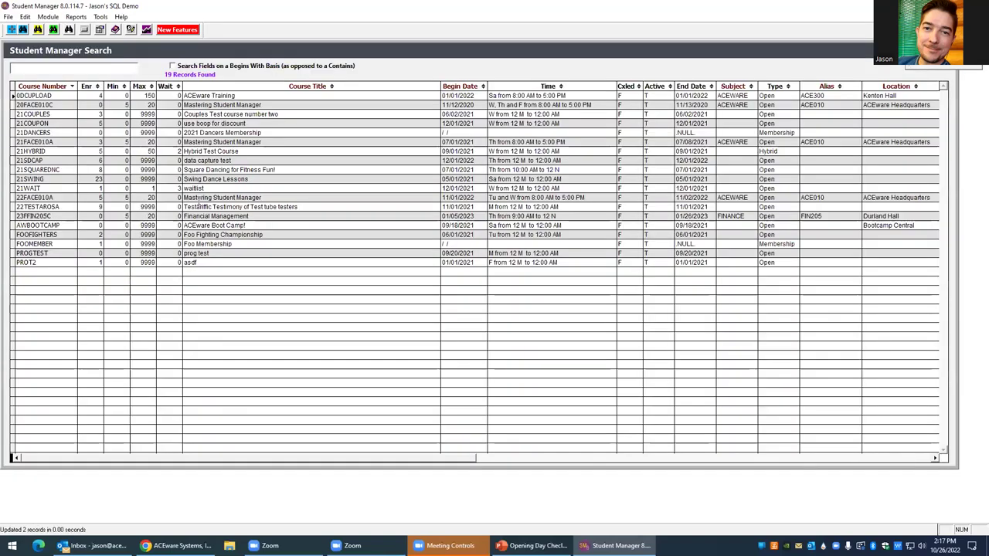
text(23)
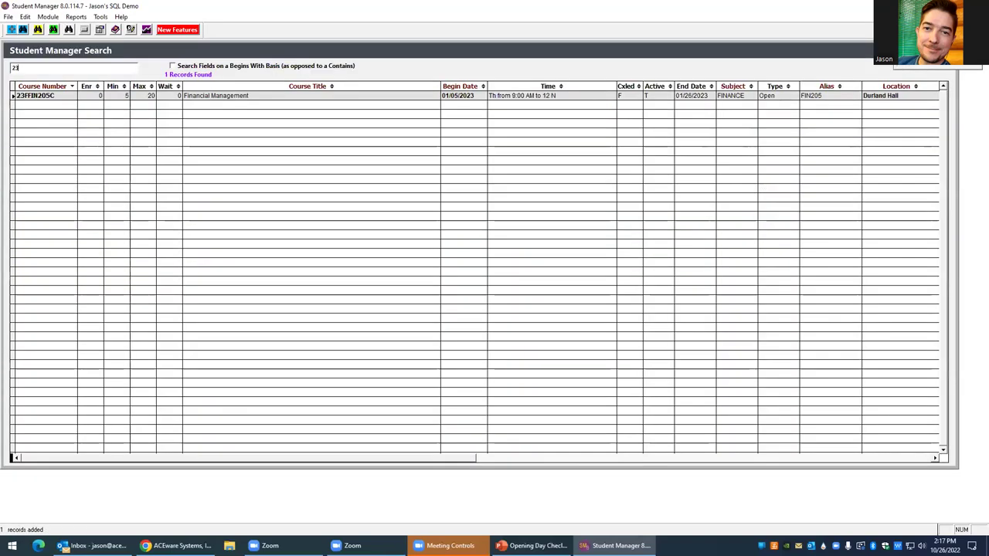
key(Down)
key(Return)
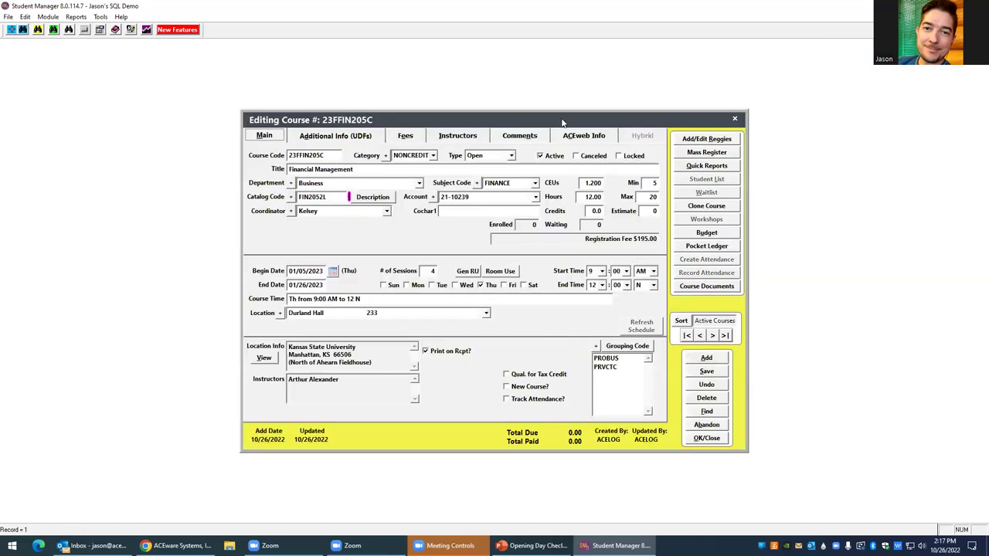
drag(559, 122, 566, 122)
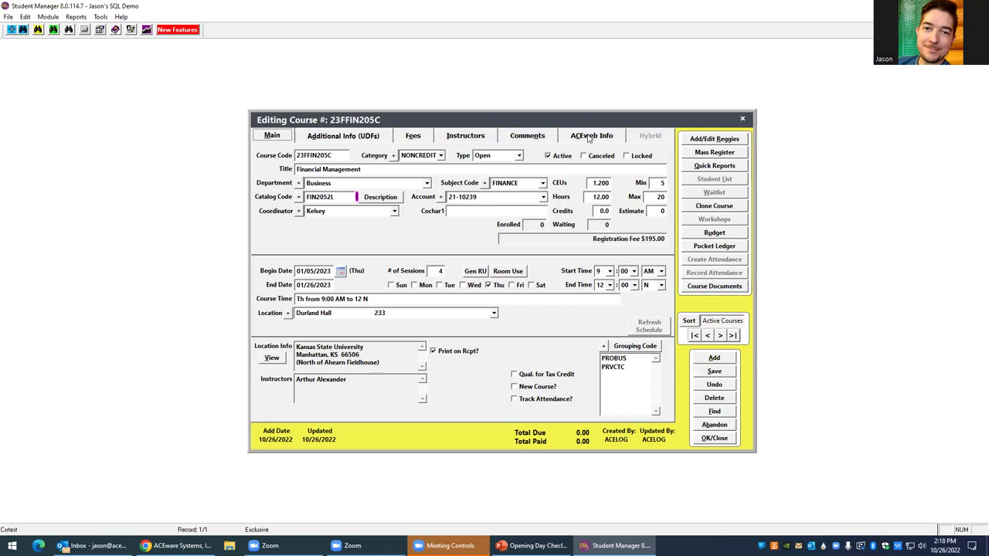
click(588, 138)
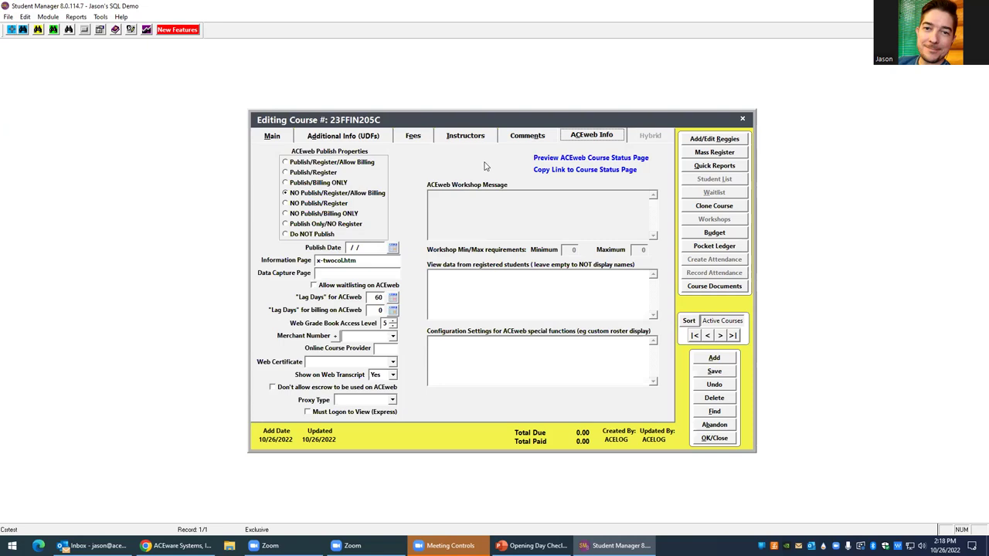
click(714, 438)
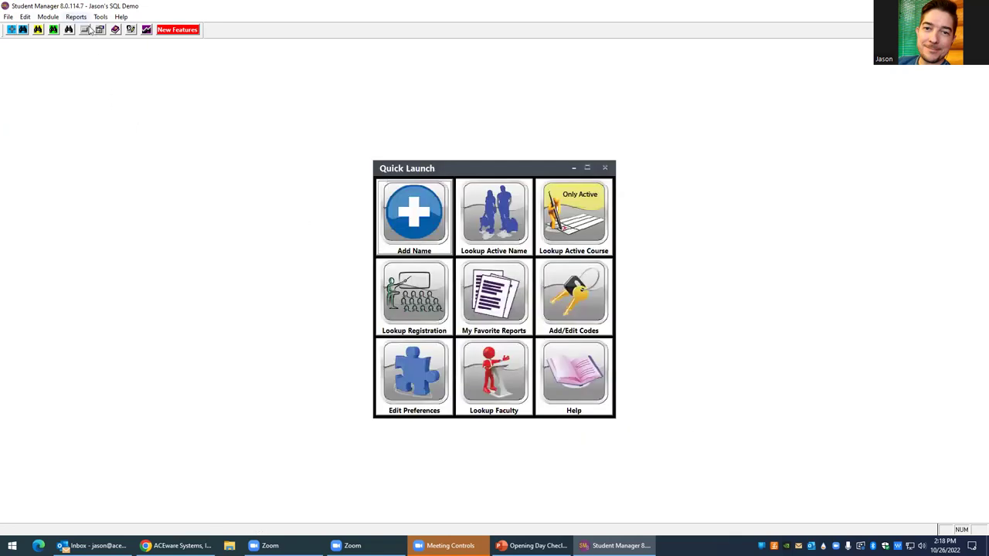
- Check the ACEweb URL in the system preferences, highlighting its server address, and close the preferences
click(25, 17)
click(63, 98)
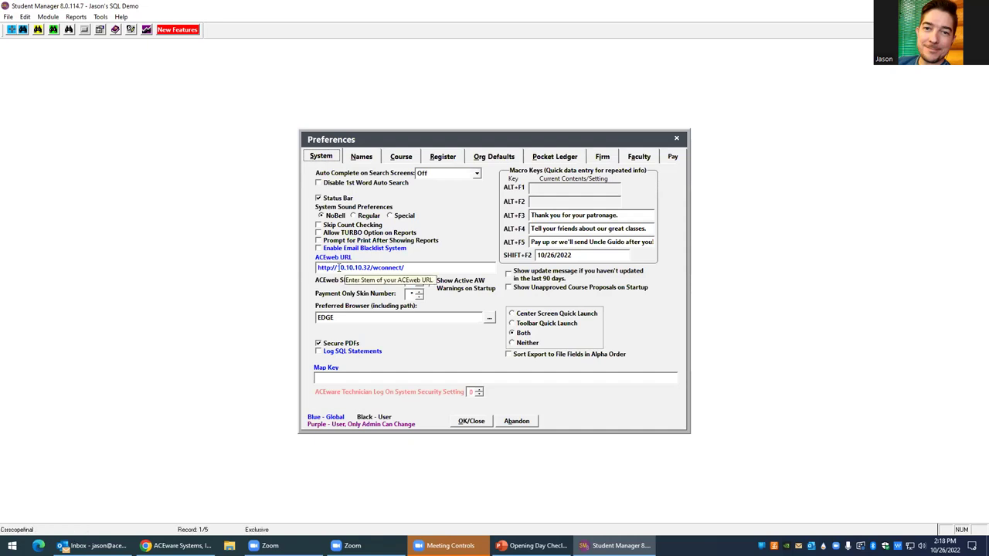
drag(338, 267, 369, 267)
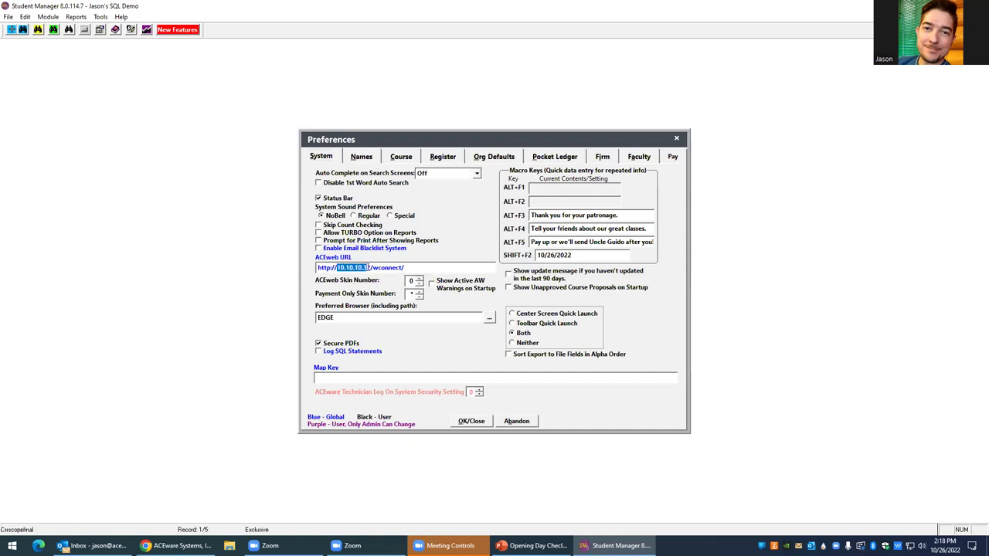
click(412, 268)
click(471, 421)
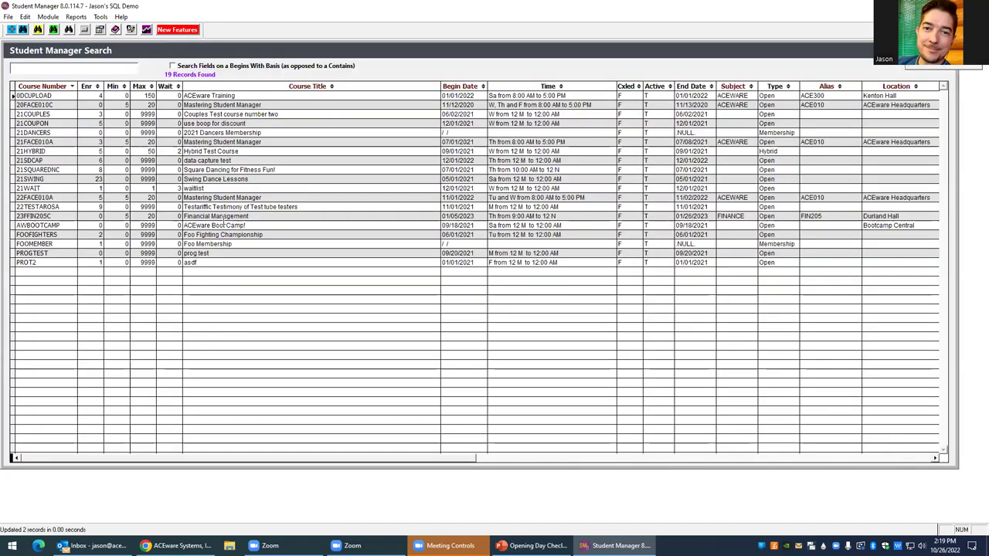
- Search the courses for "fin", reopen Financial Management, and preview its ACEweb course status page
text(fin)
key(Return)
key(Return)
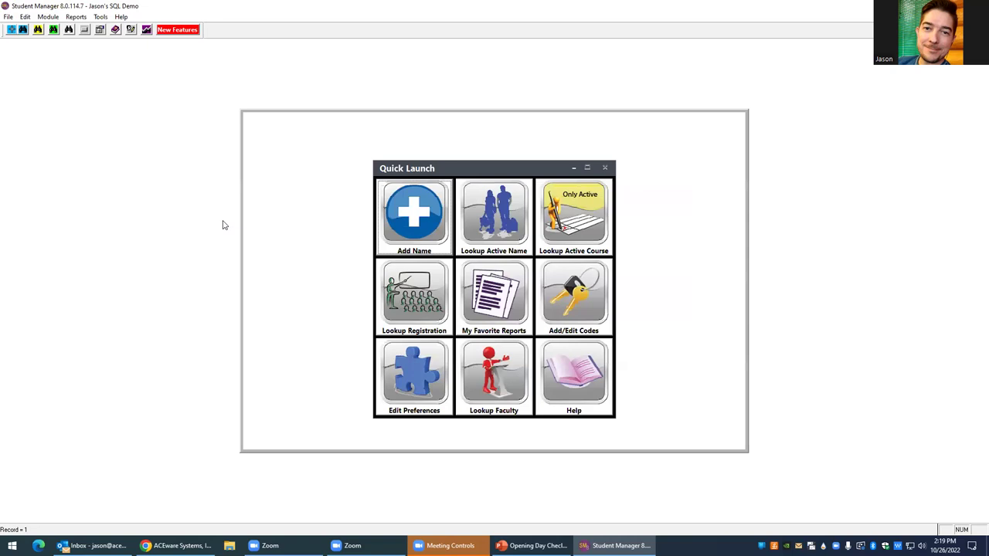
click(584, 139)
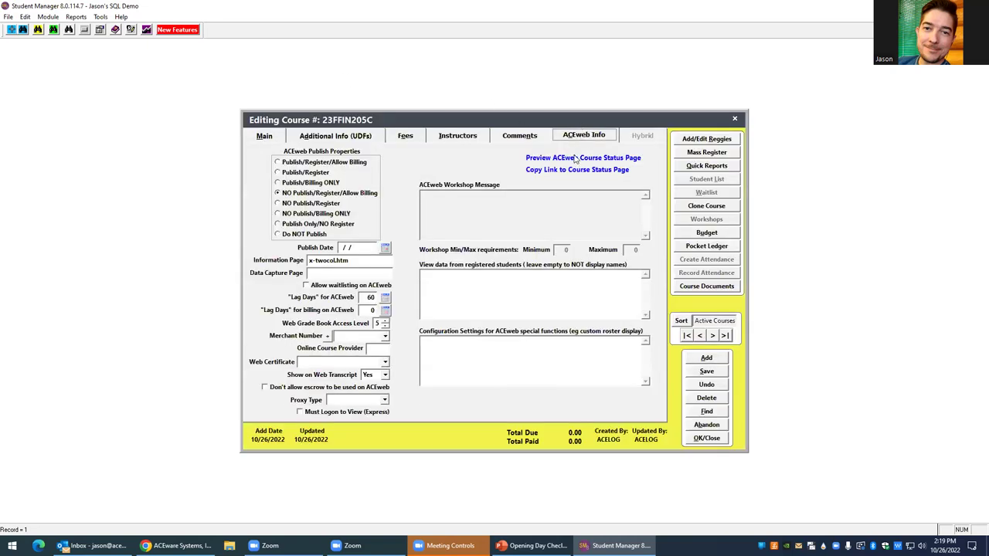
click(572, 157)
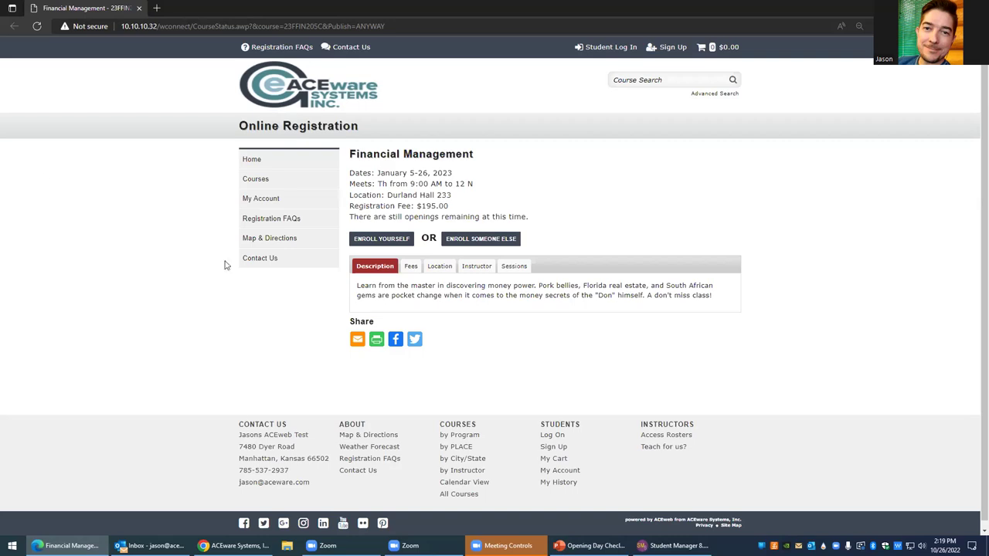
- Compare the course's ACEweb settings in Student Manager with the browser preview, highlighting Publish=ANYWAY in the page address
click(674, 545)
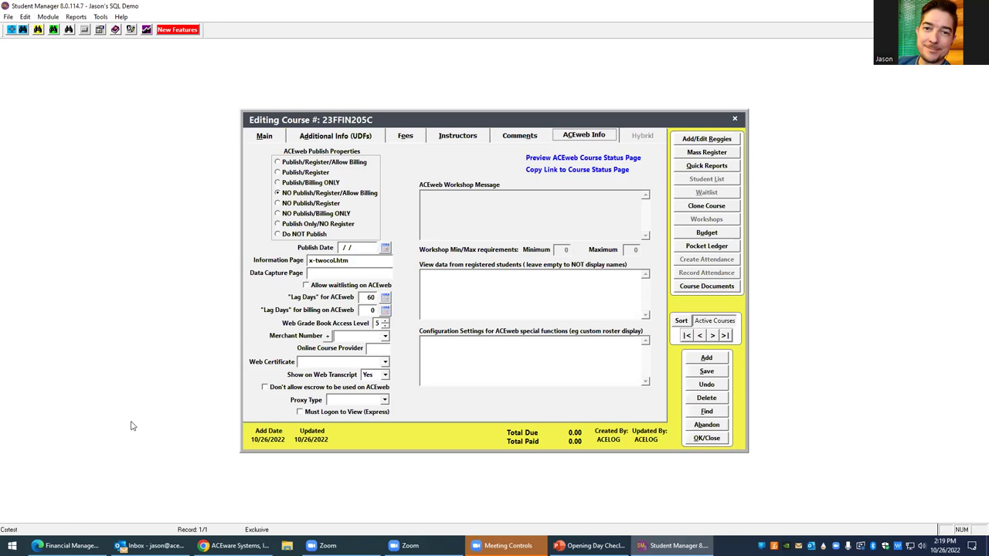
mouse_move(69, 545)
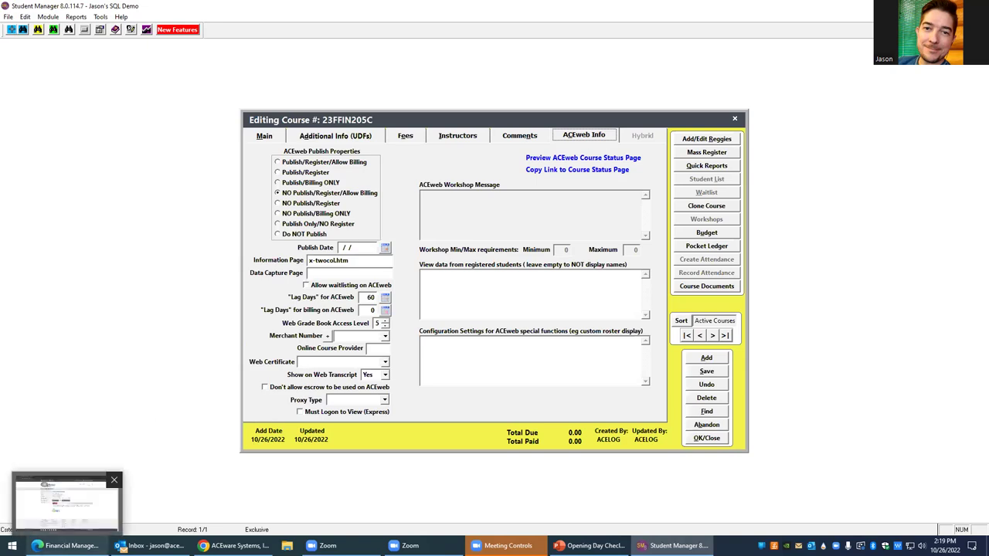
click(69, 546)
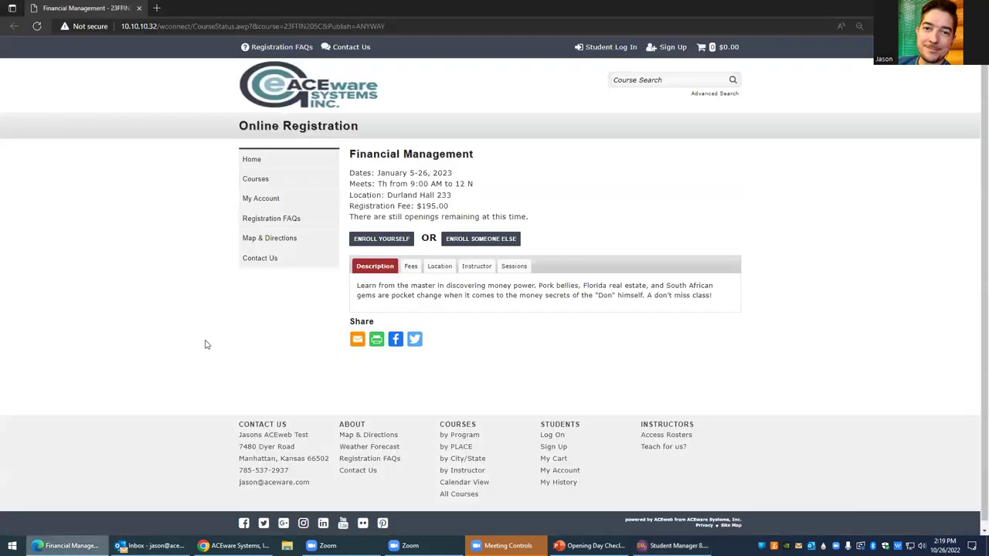
drag(343, 27, 328, 26)
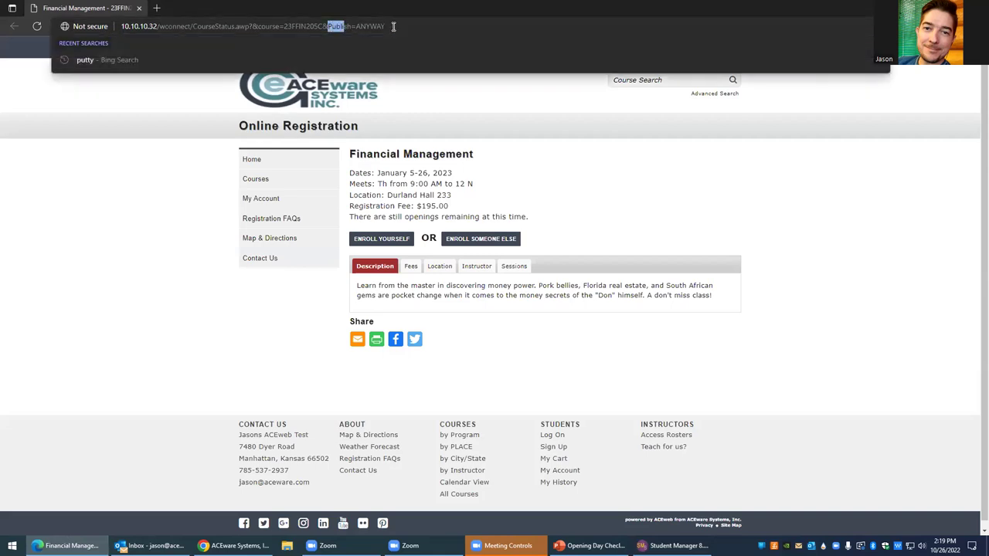
drag(393, 26, 426, 27)
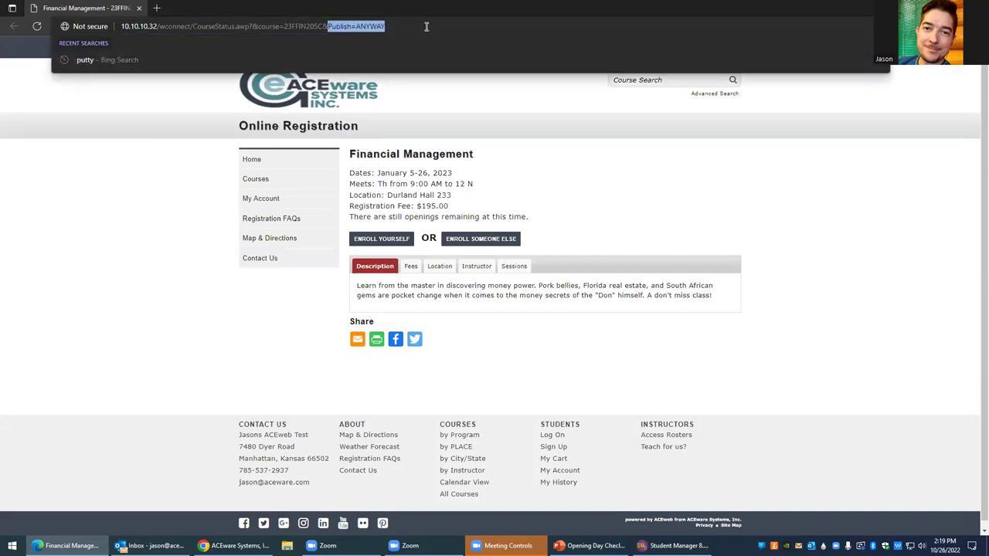
click(484, 184)
- Enroll yourself in Financial Management, logging on as a returning student with the saved e-mail address and password
click(396, 242)
click(381, 225)
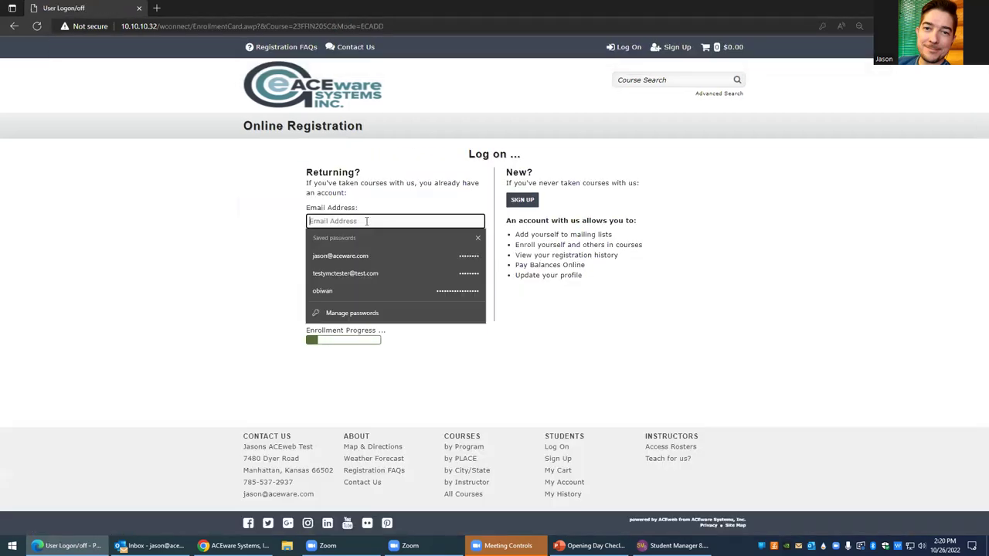
click(363, 255)
click(320, 271)
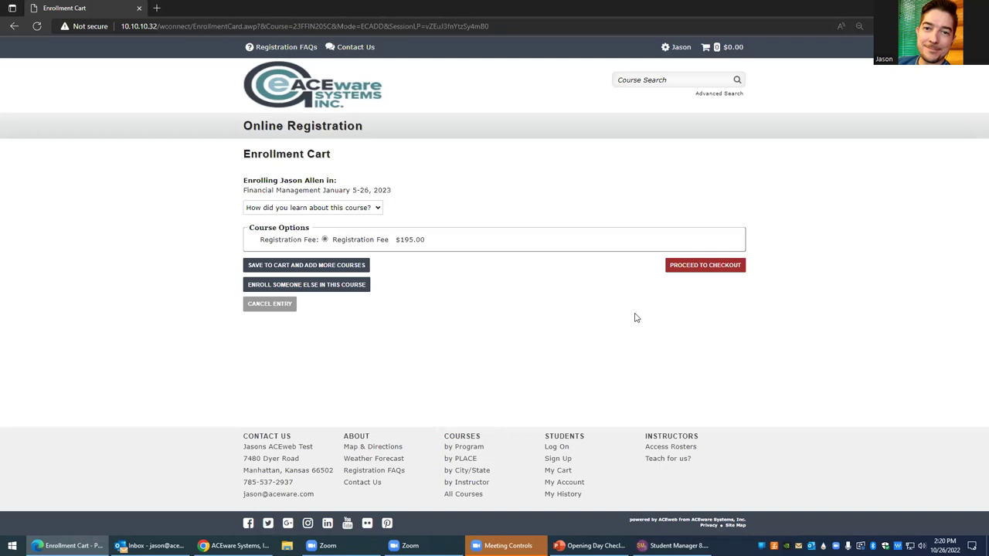
- Check out the enrollment cart by credit card and submit the payment through the simulated pay service with the prefilled details
click(712, 269)
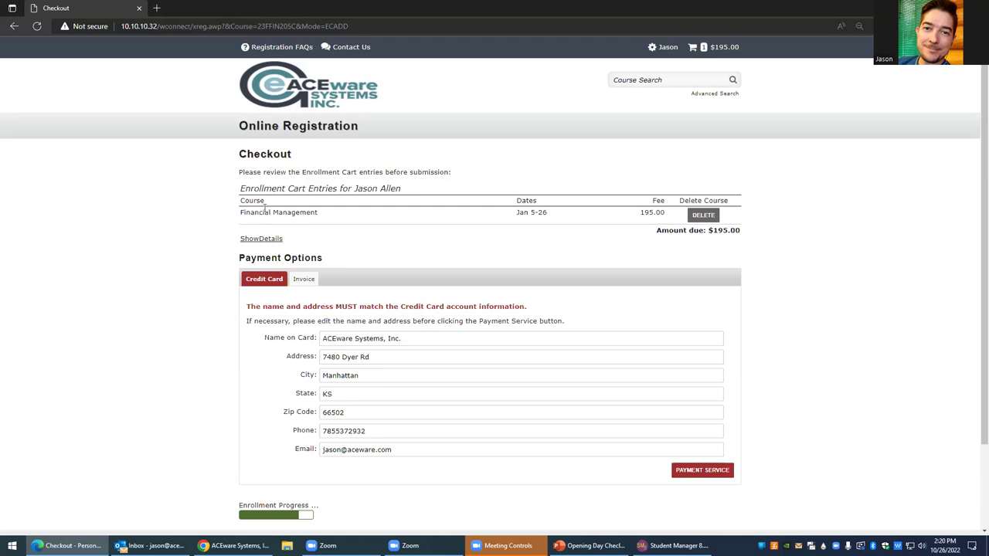
click(698, 471)
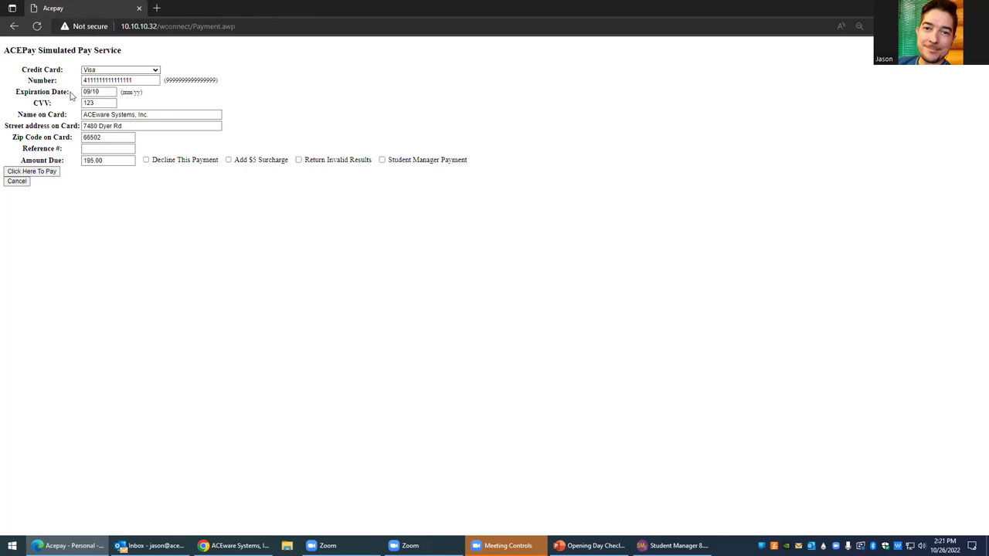
click(35, 172)
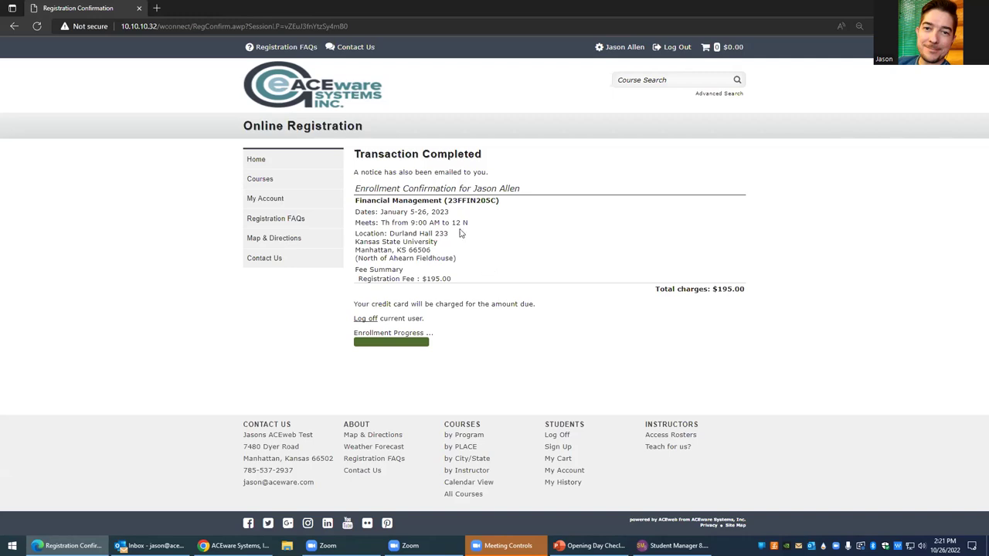
- Switch to Student Manager and open the student's registration from the Financial Management course's main information
mouse_move(671, 545)
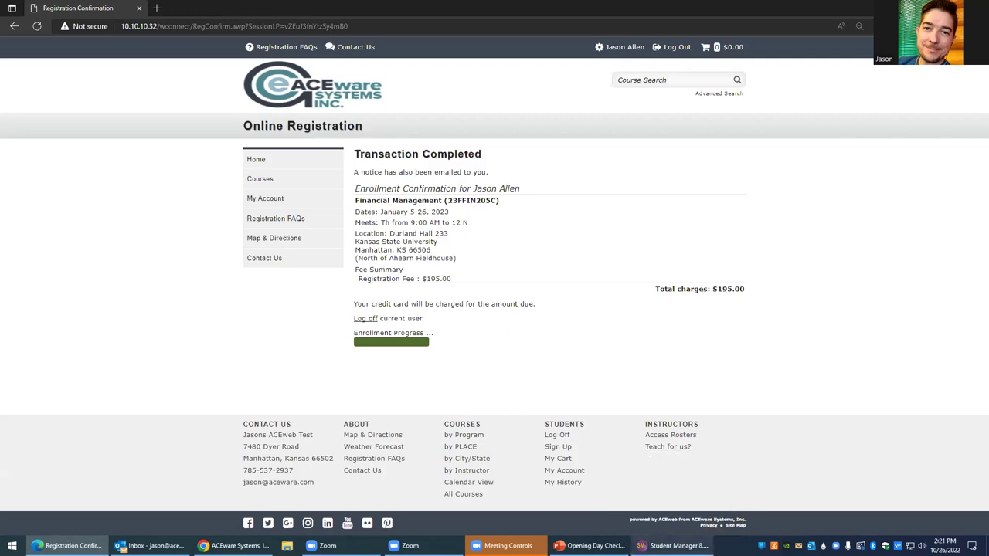
click(672, 546)
click(265, 136)
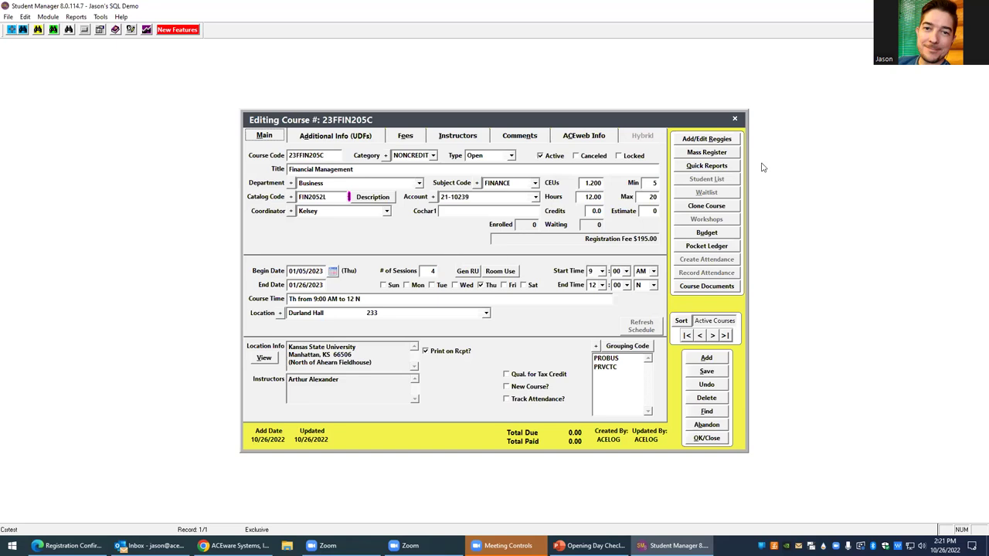
click(718, 140)
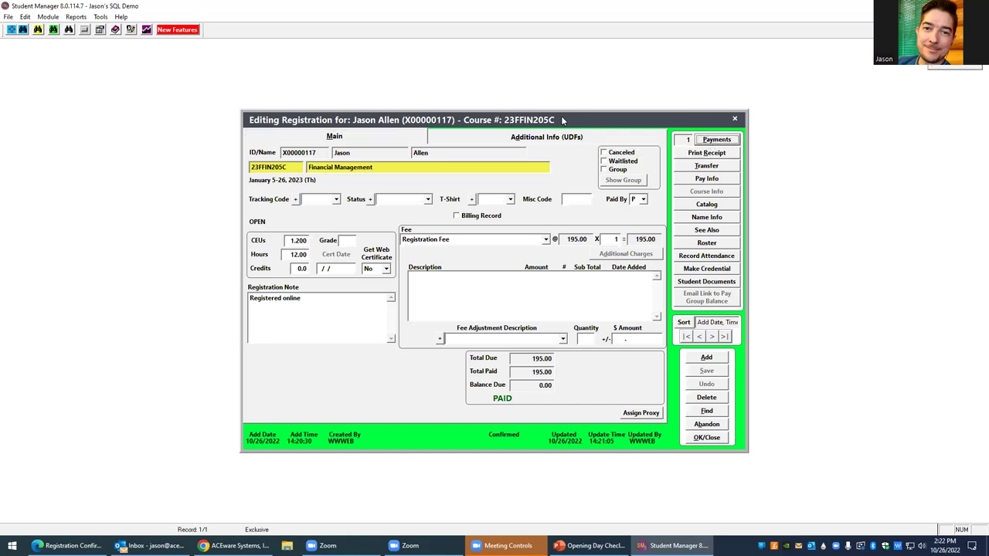
- Verify the authorization number on the registration's payment record, and close the payment, registration and course windows
click(713, 142)
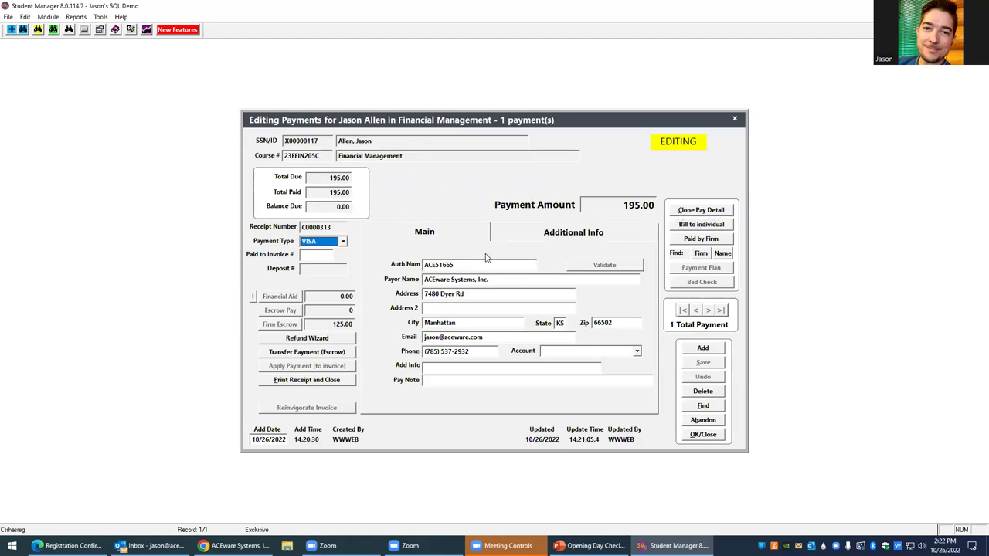
click(444, 264)
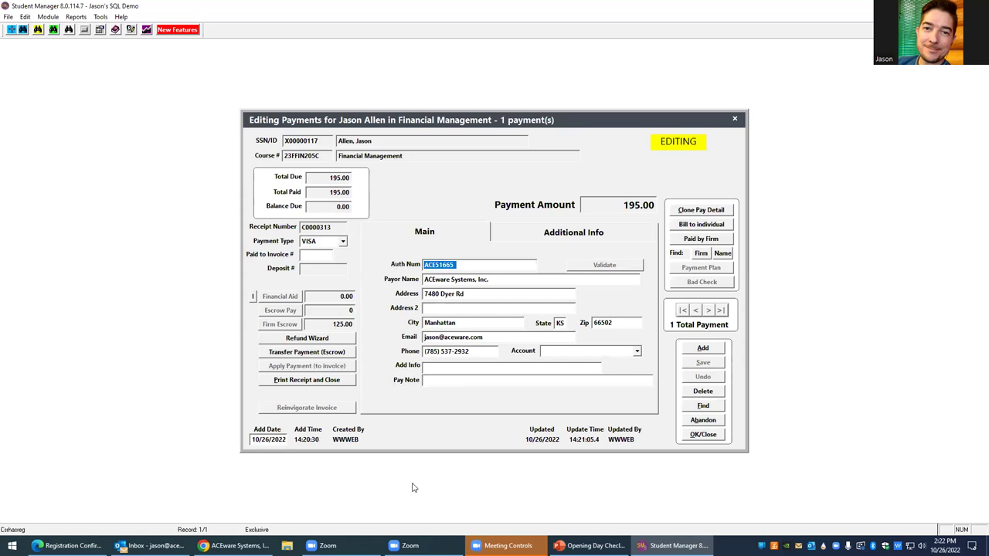
click(709, 437)
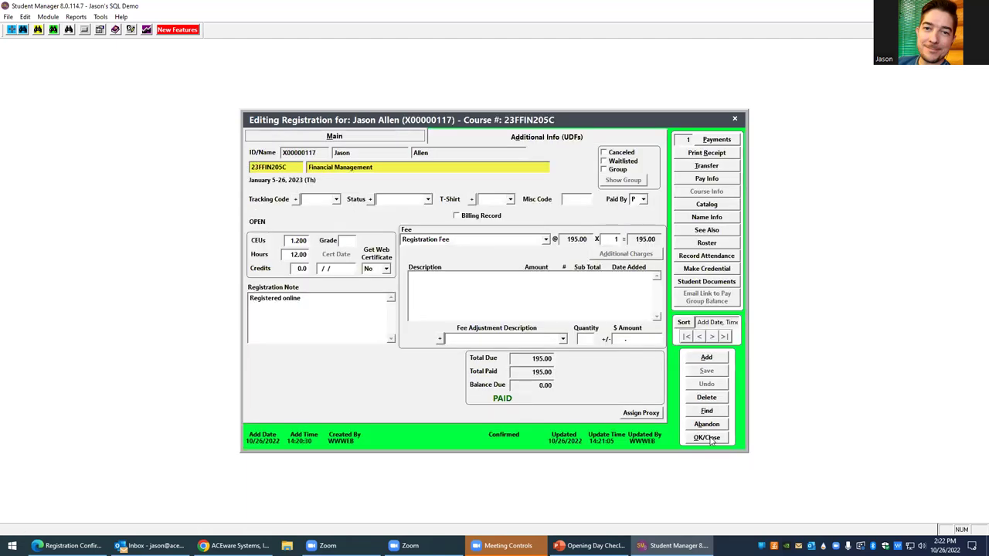
click(710, 437)
click(712, 439)
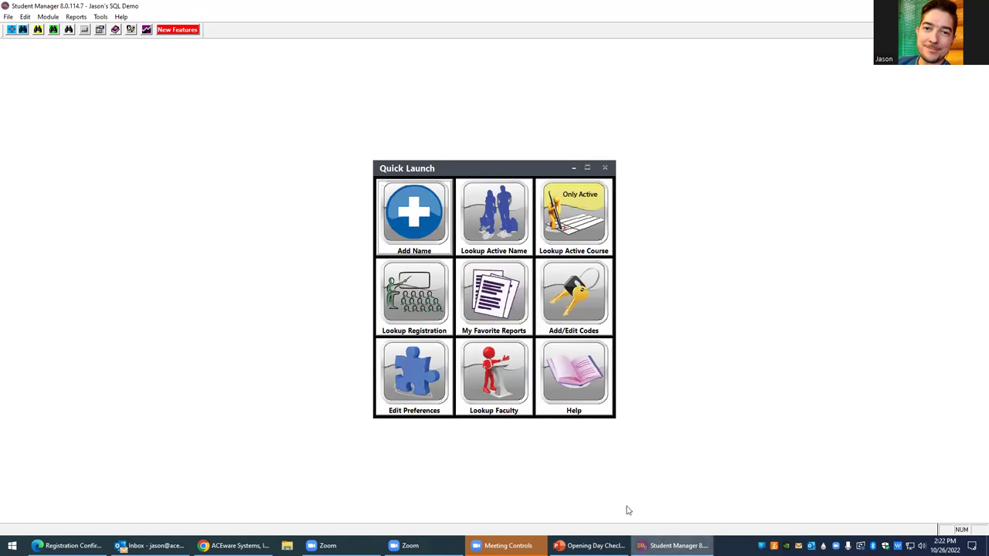
- Switch to the Opening Day Checklist presentation in PowerPoint and start the slide show from the Pre-opening Testing slide
click(591, 545)
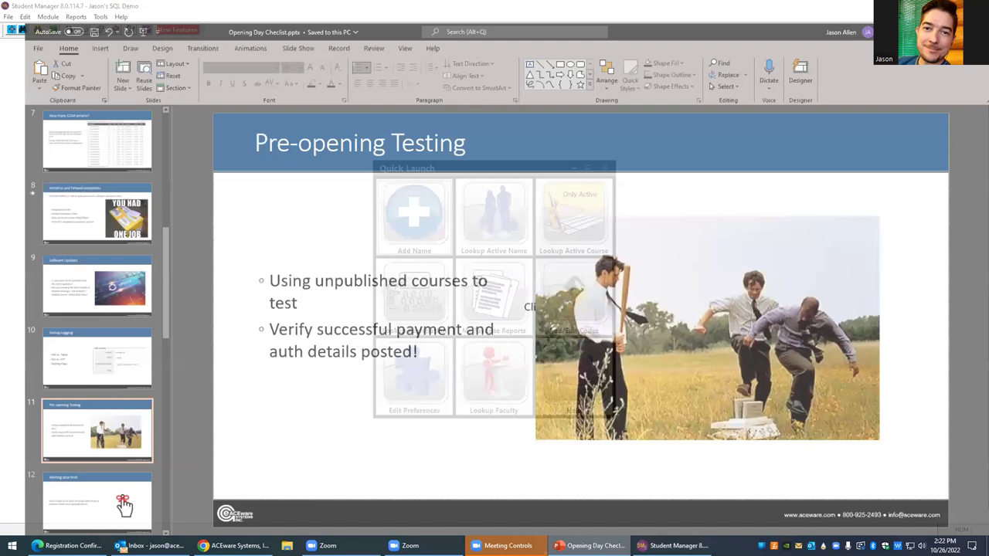
key(shift+F5)
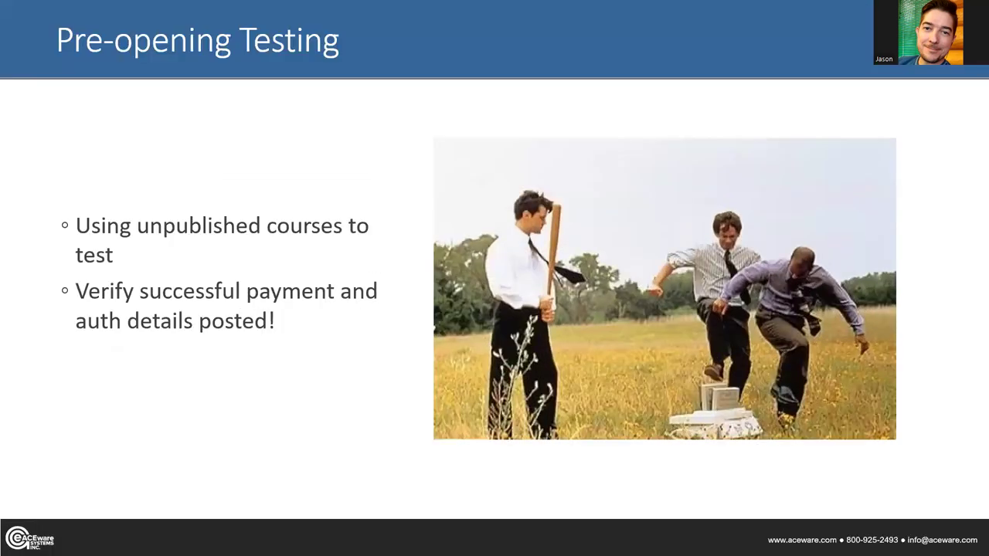